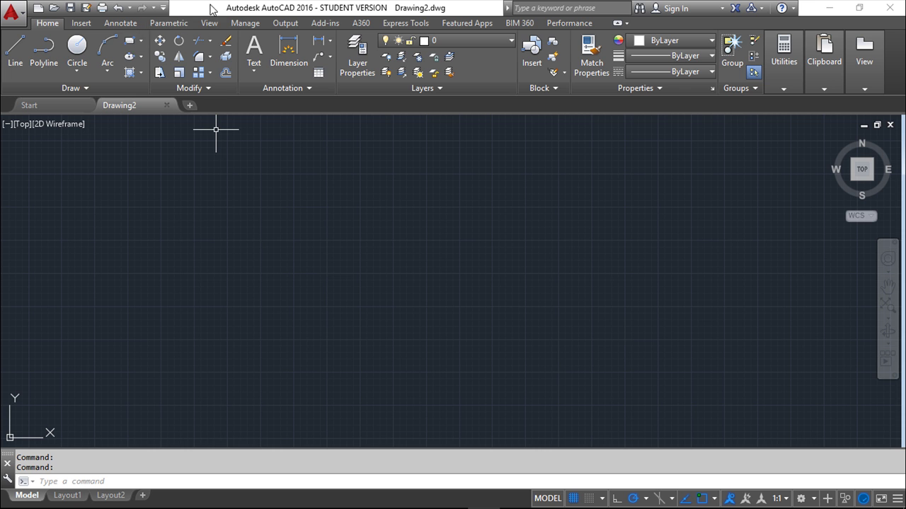
Draw a rectangle from 0,0 with its opposite corner at 420,297 and apply Zoom All to fit the drawing
{"action": "left_click", "coordinate": [139, 44]}
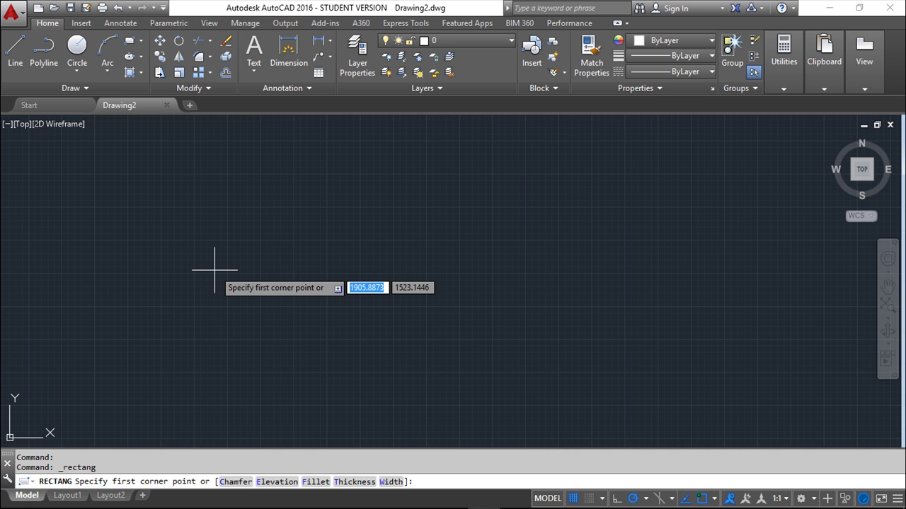
{"action": "type", "text": "0,0"}
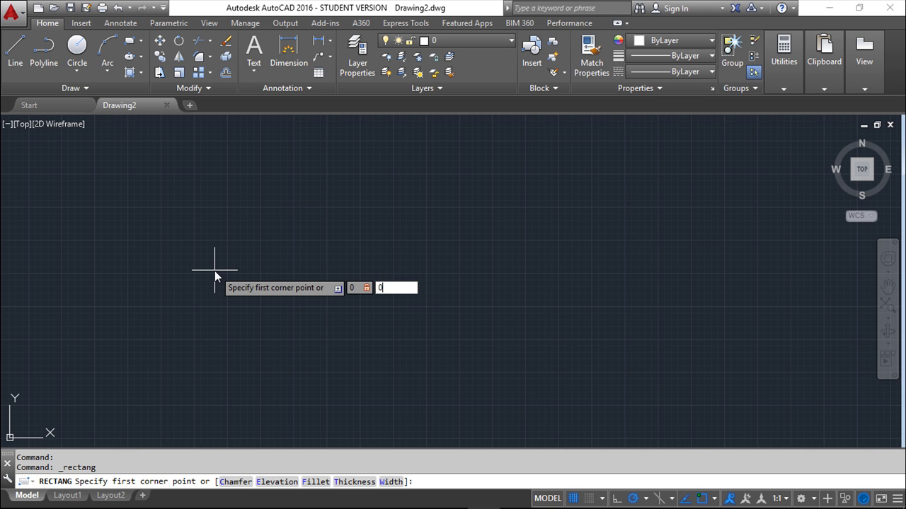
{"action": "key", "text": "Return"}
{"action": "type", "text": "420,297"}
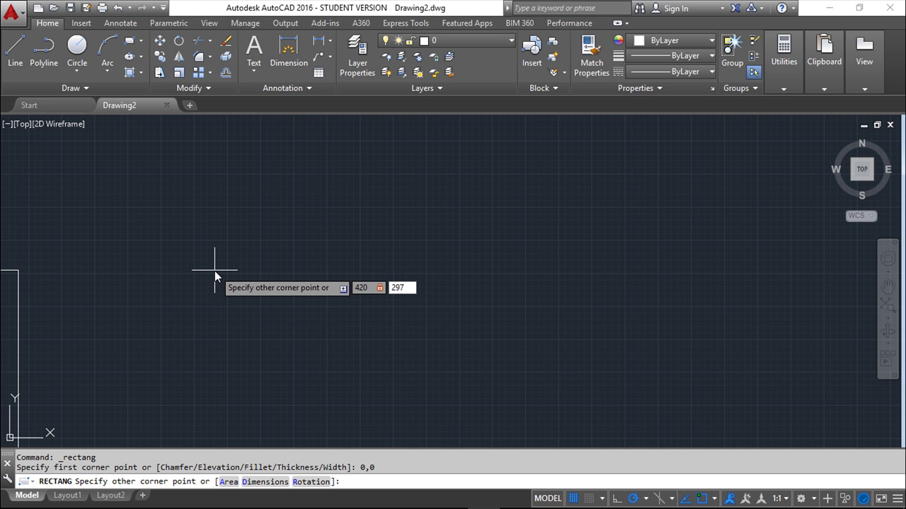
{"action": "key", "text": "Return"}
{"action": "type", "text": "z"}
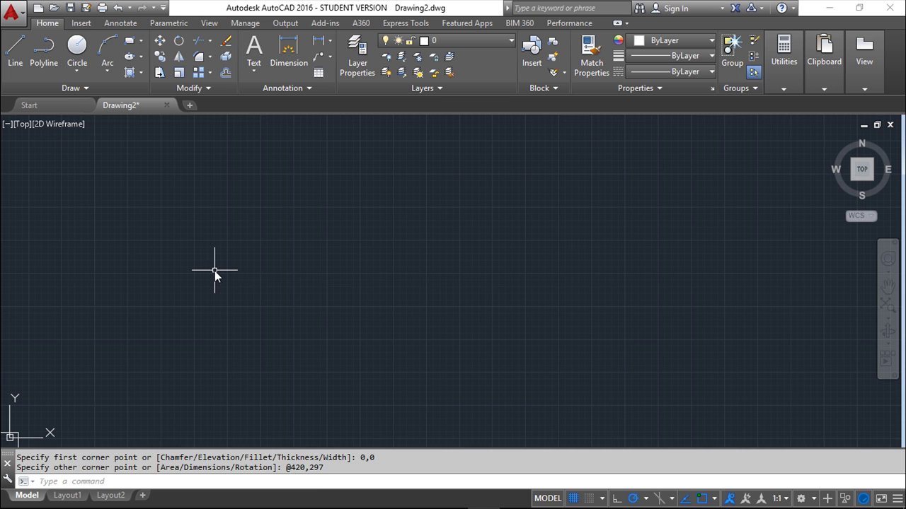
{"action": "key", "text": "Return"}
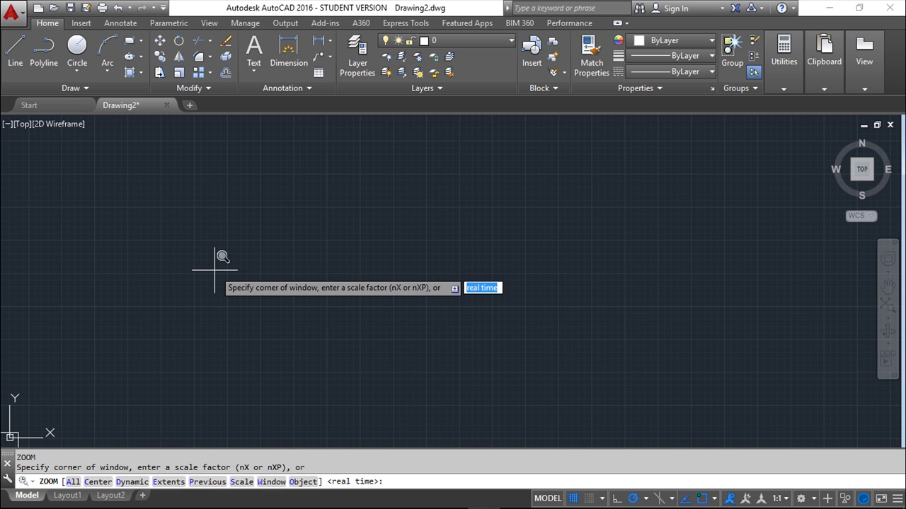
{"action": "left_click", "coordinate": [73, 485]}
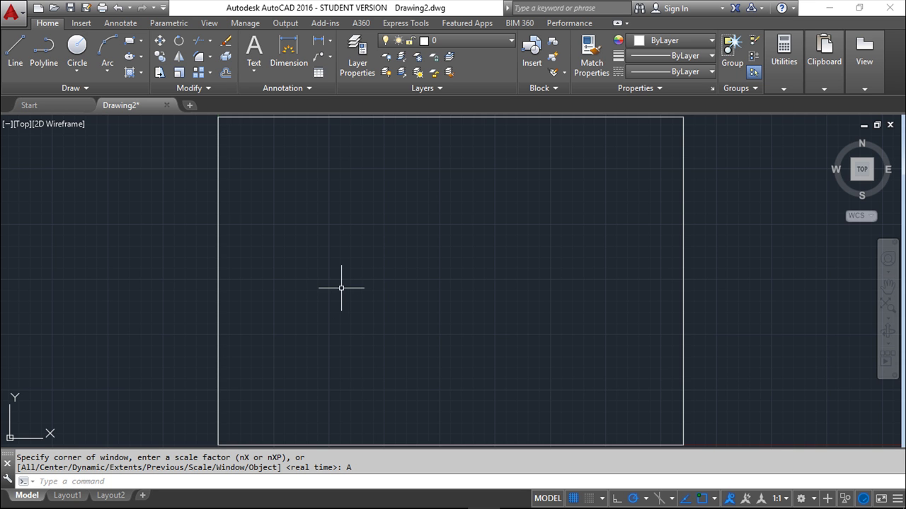
{"action": "middle_click_drag", "start_coordinate": [348, 304], "coordinate": [425, 244]}
{"action": "scroll", "coordinate": [380, 286], "scroll_direction": "up", "scroll_amount": 2}
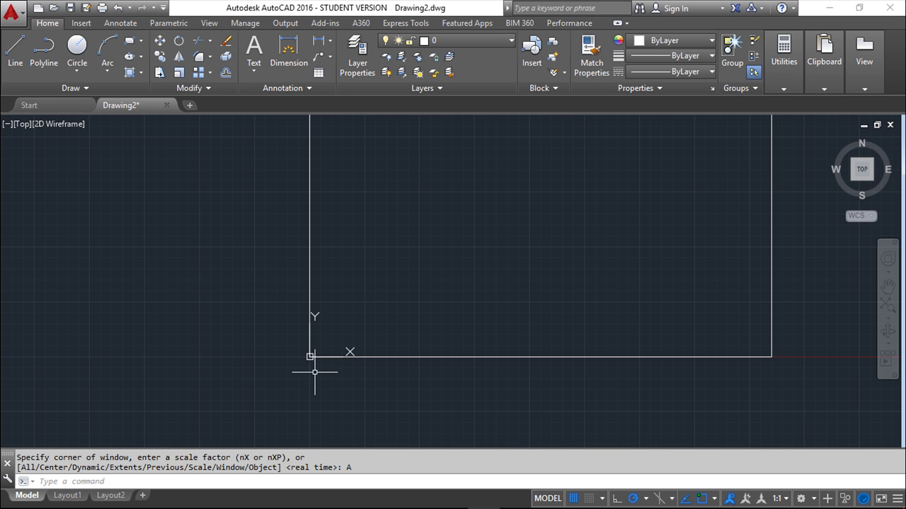
{"action": "mouse_move", "coordinate": [352, 372]}
{"action": "middle_mouse_down"}
{"action": "mouse_move", "coordinate": [400, 307]}
{"action": "mouse_move", "coordinate": [401, 316]}
{"action": "middle_mouse_up"}
{"action": "middle_click_drag", "start_coordinate": [573, 398], "coordinate": [387, 316]}
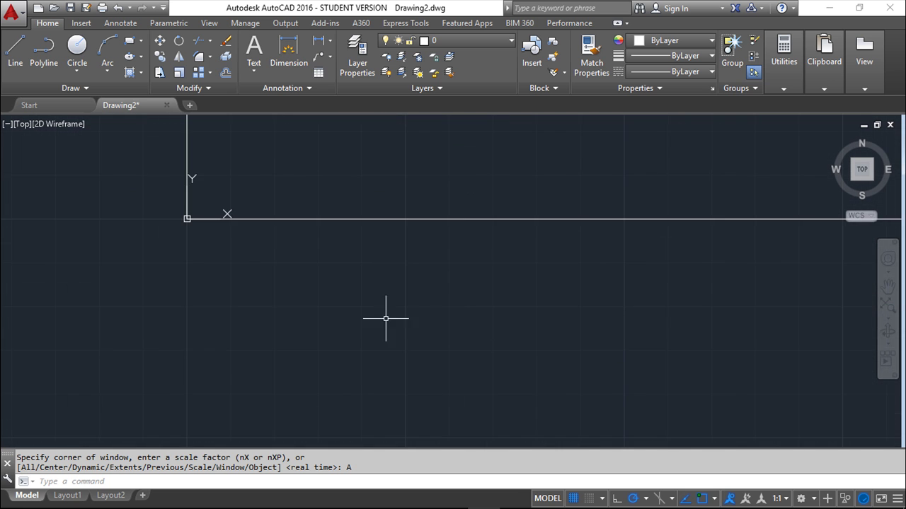
{"action": "middle_click_drag", "start_coordinate": [253, 278], "coordinate": [415, 344]}
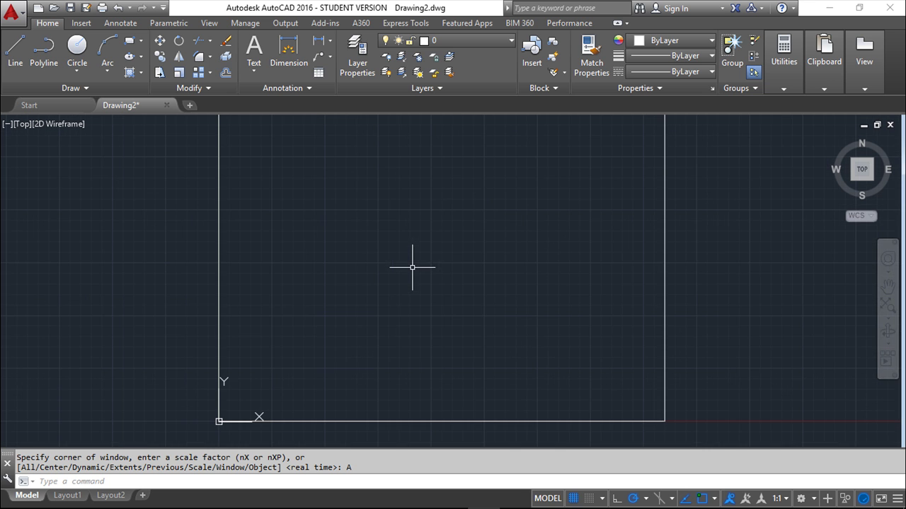
{"action": "middle_click_drag", "start_coordinate": [412, 277], "coordinate": [383, 298]}
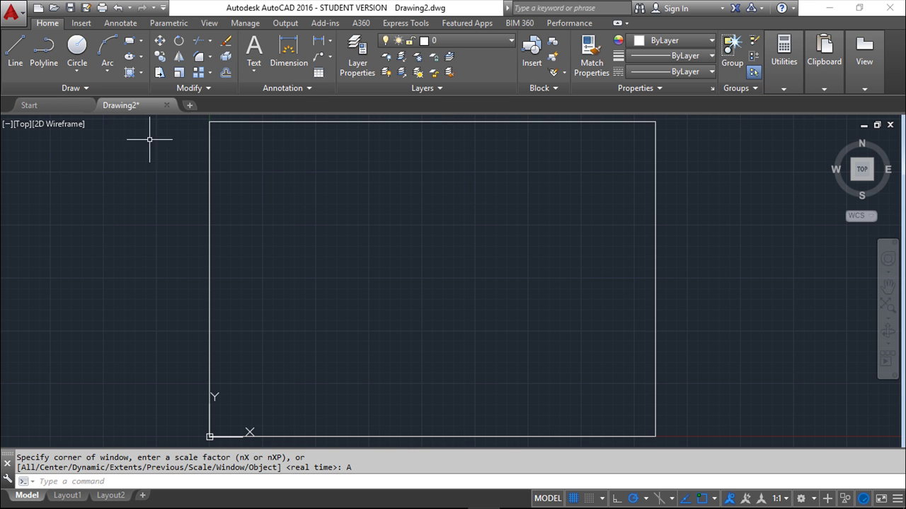
{"action": "left_click", "coordinate": [12, 52]}
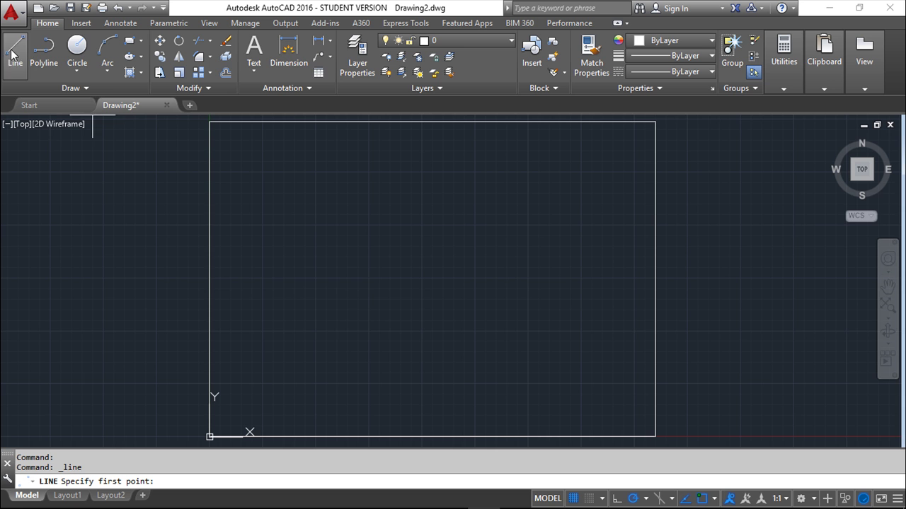
{"action": "middle_click_drag", "start_coordinate": [379, 322], "coordinate": [461, 263]}
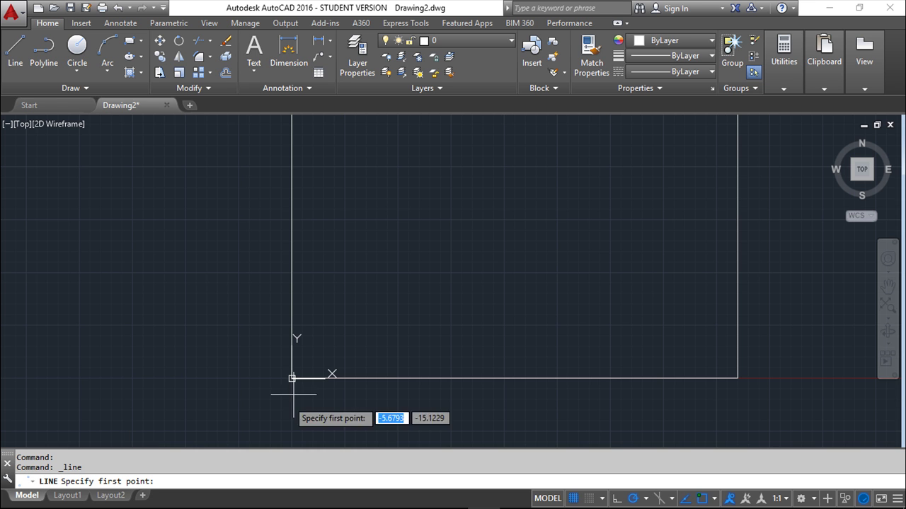
{"action": "middle_click_drag", "start_coordinate": [447, 292], "coordinate": [417, 318]}
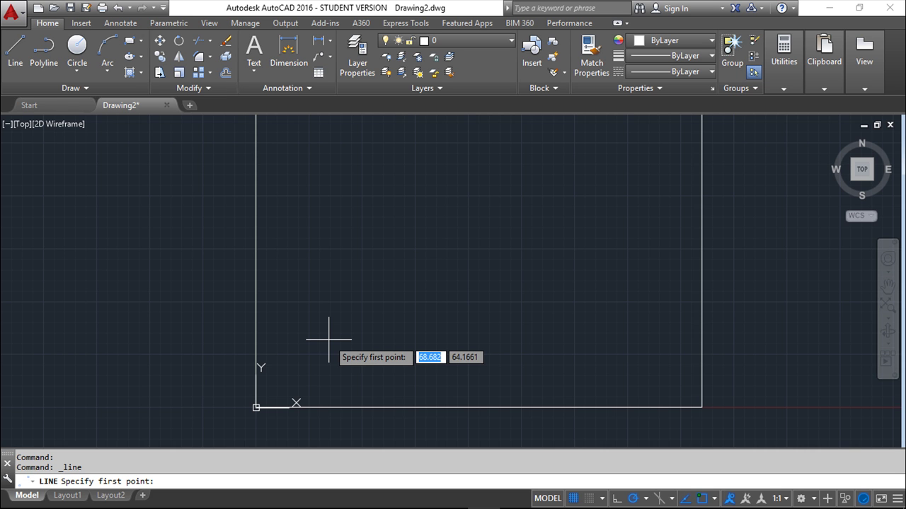
{"action": "type", "text": "20"}
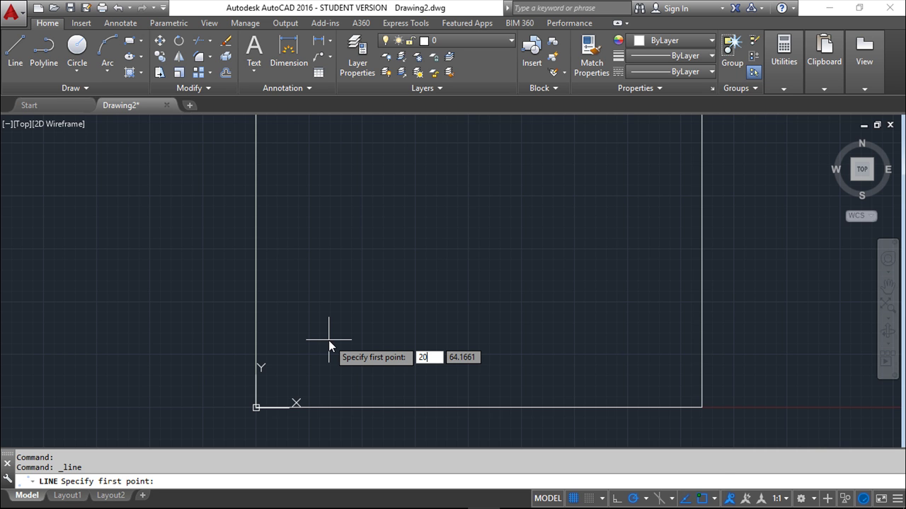
{"action": "key", "text": "Tab"}
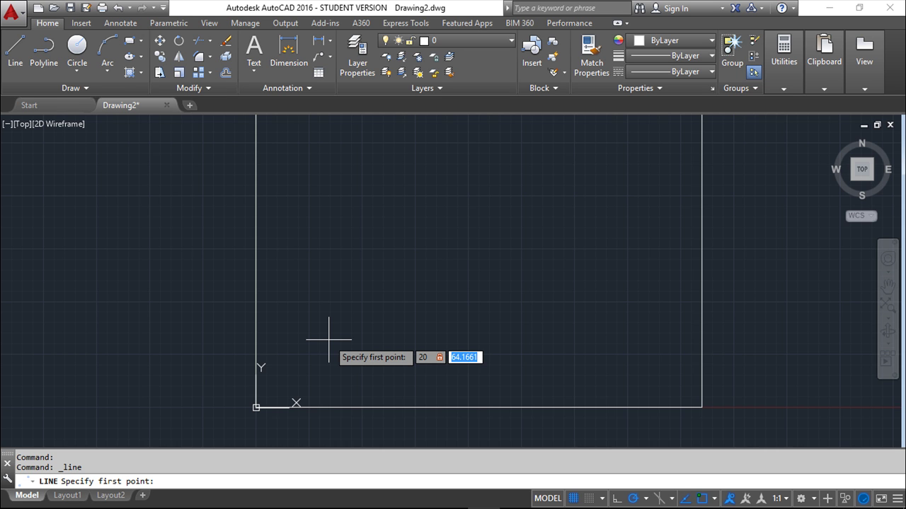
{"action": "type", "text": "50"}
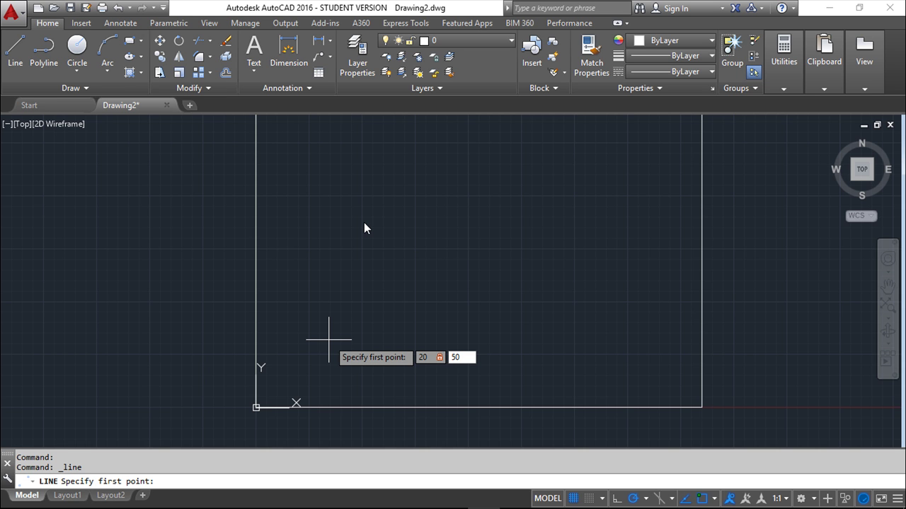
{"action": "key", "text": "Return"}
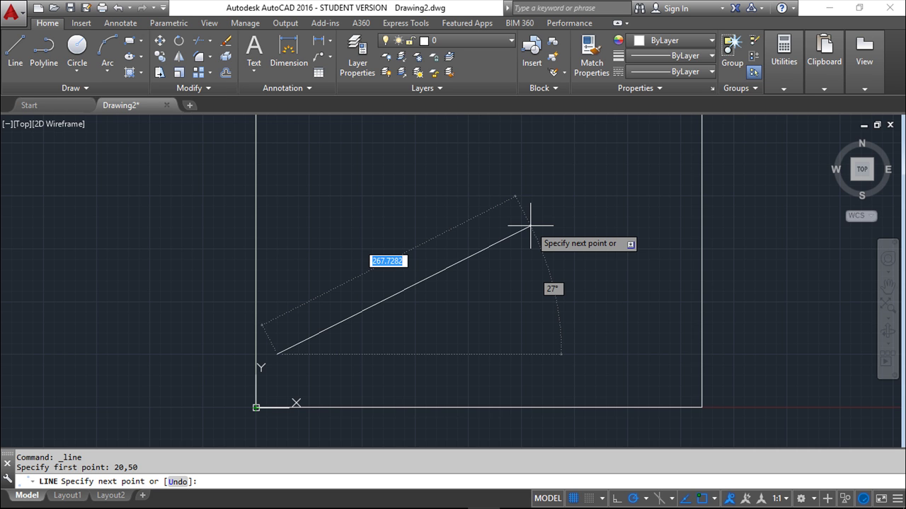
{"action": "type", "text": "@"}
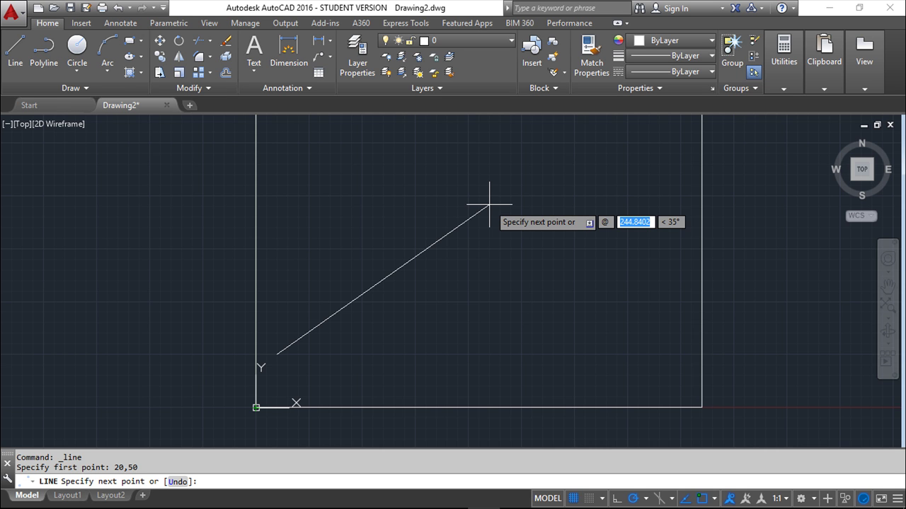
{"action": "type", "text": "20"}
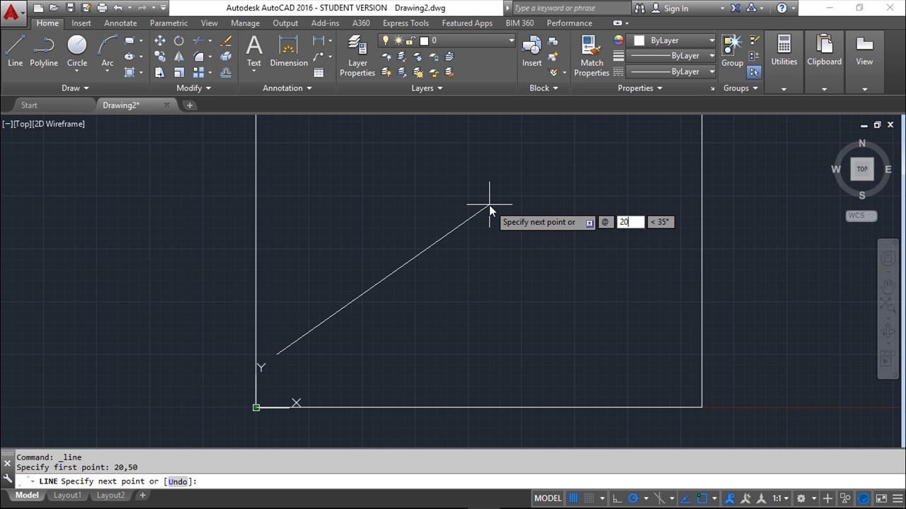
{"action": "key", "text": "Tab"}
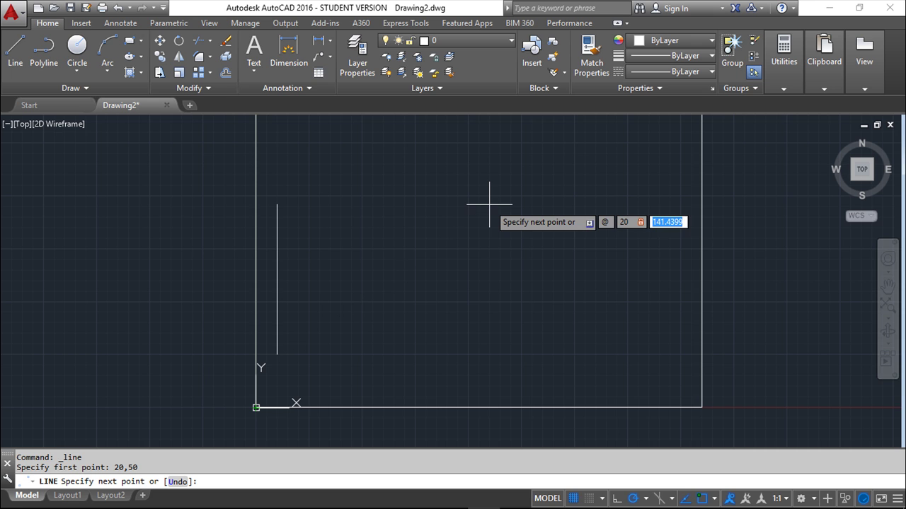
{"action": "type", "text": "50"}
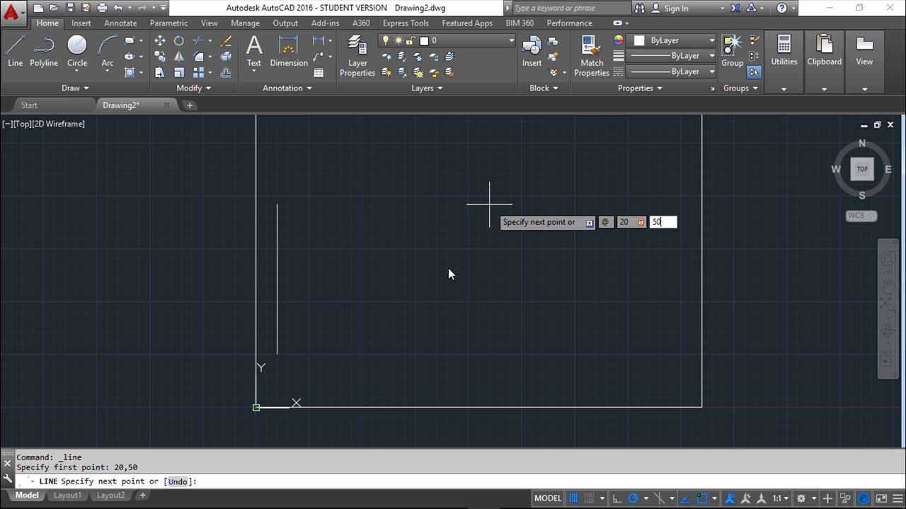
{"action": "key", "text": "Return"}
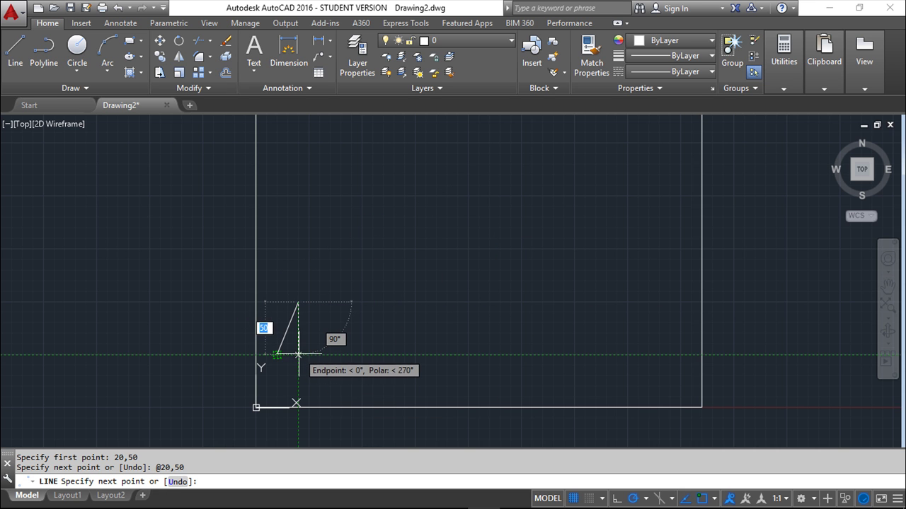
{"action": "left_click", "coordinate": [298, 303]}
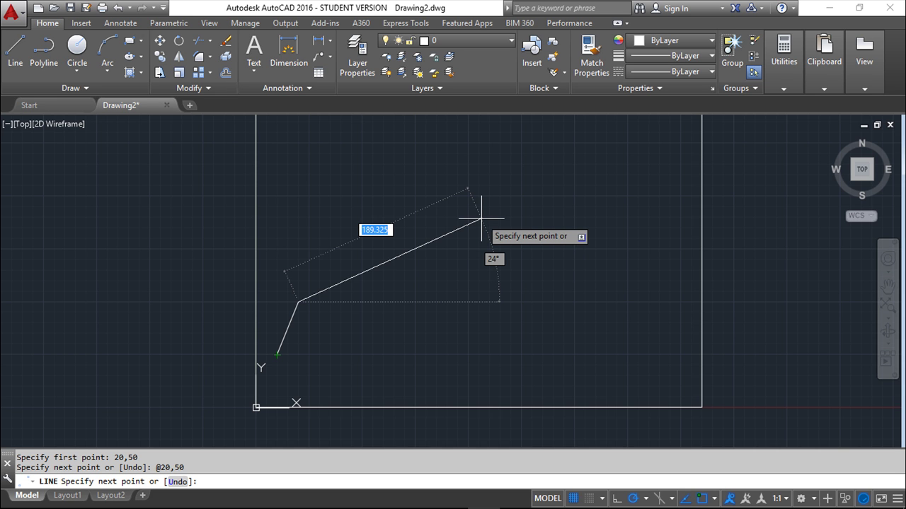
{"action": "type", "text": "@"}
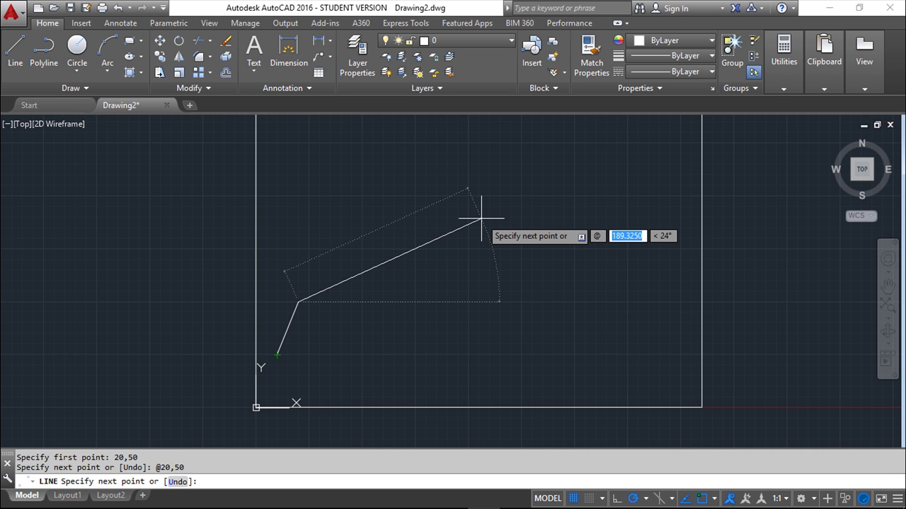
{"action": "type", "text": "100"}
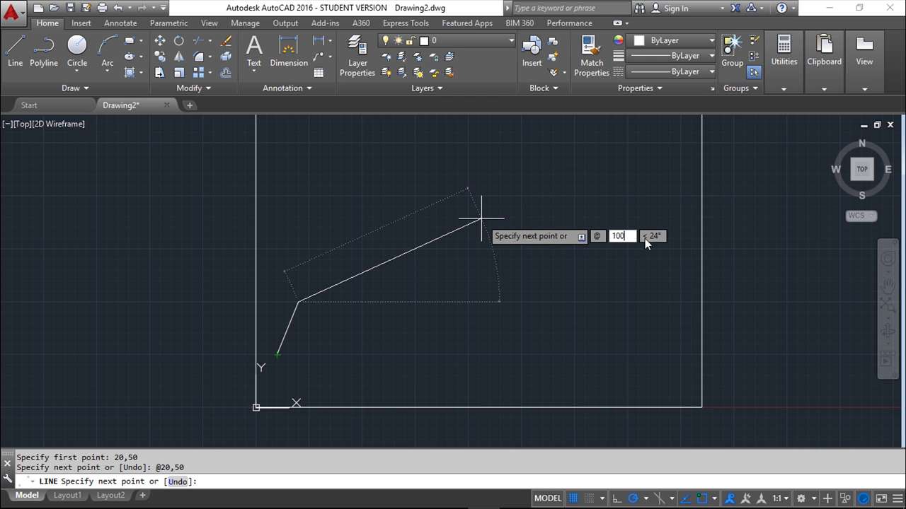
{"action": "key", "text": "Tab"}
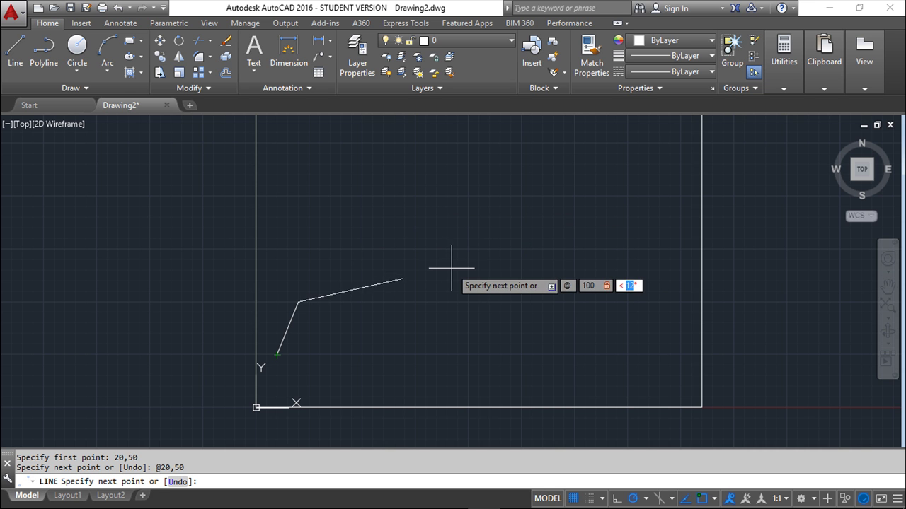
{"action": "key", "text": "F12"}
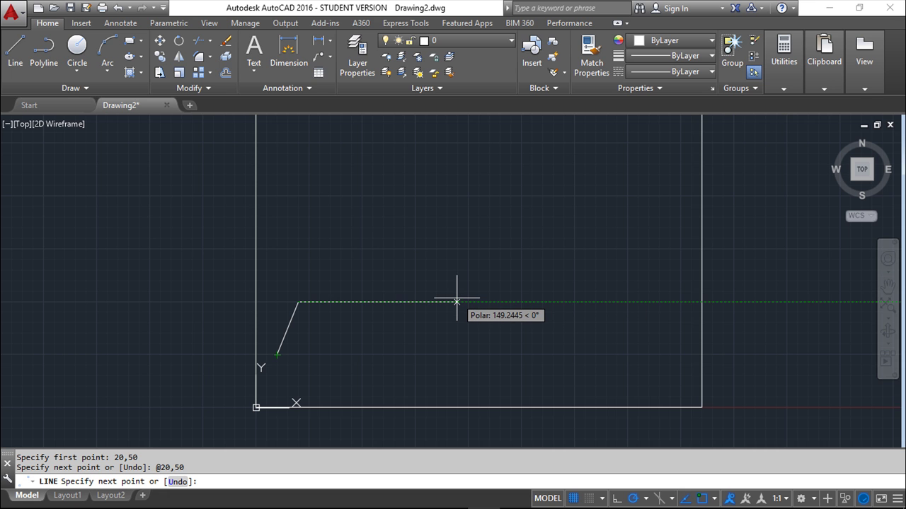
{"action": "key", "text": "F12"}
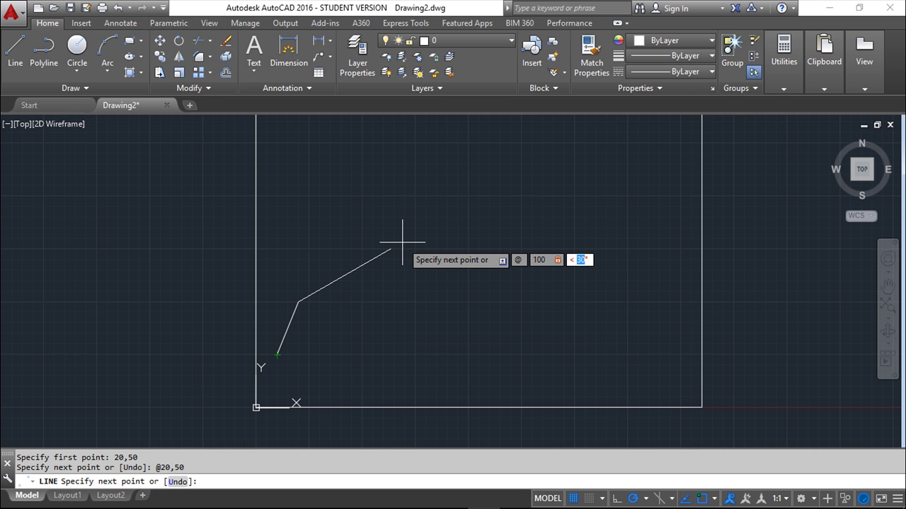
{"action": "type", "text": "45"}
{"action": "key", "text": "Return"}
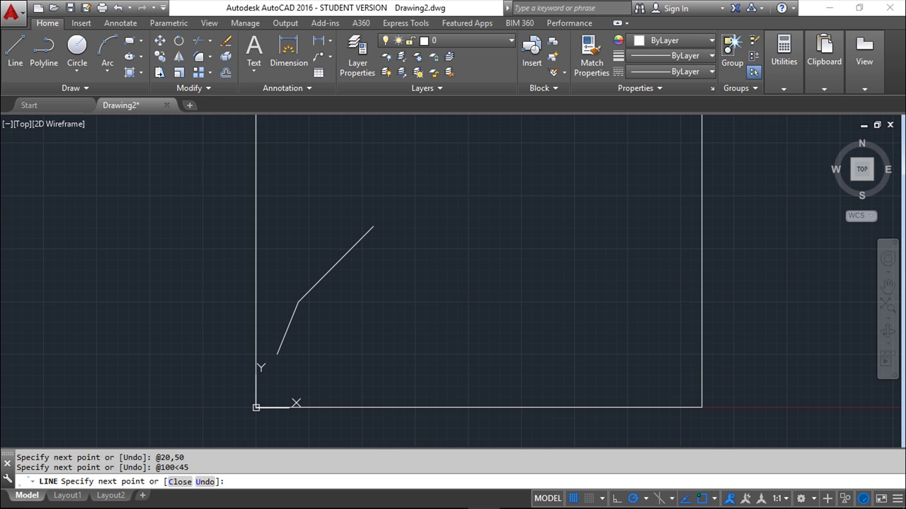
{"action": "key", "text": "Return"}
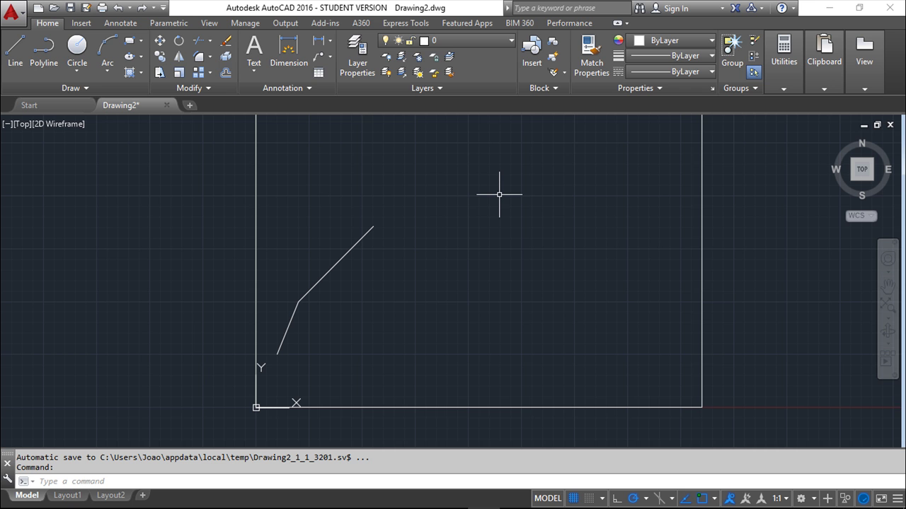
{"action": "left_click", "coordinate": [15, 50]}
{"action": "left_click", "coordinate": [364, 327]}
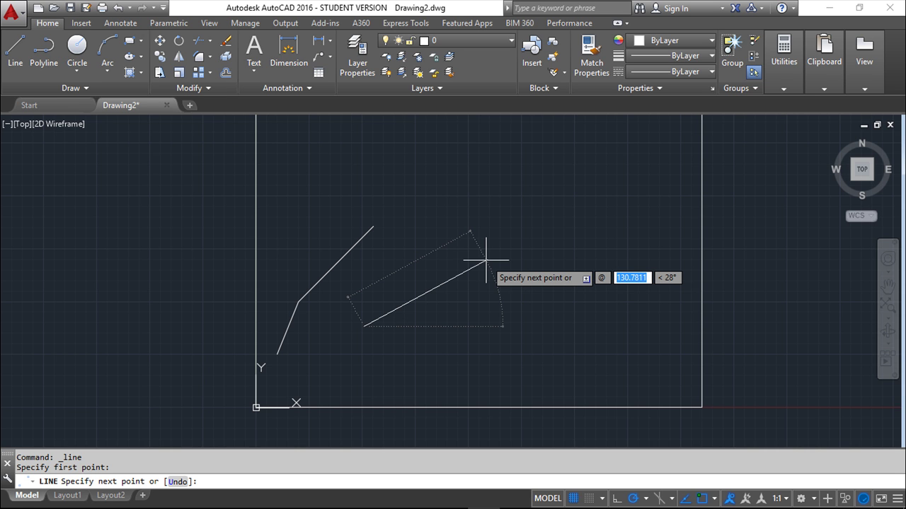
{"action": "type", "text": "130"}
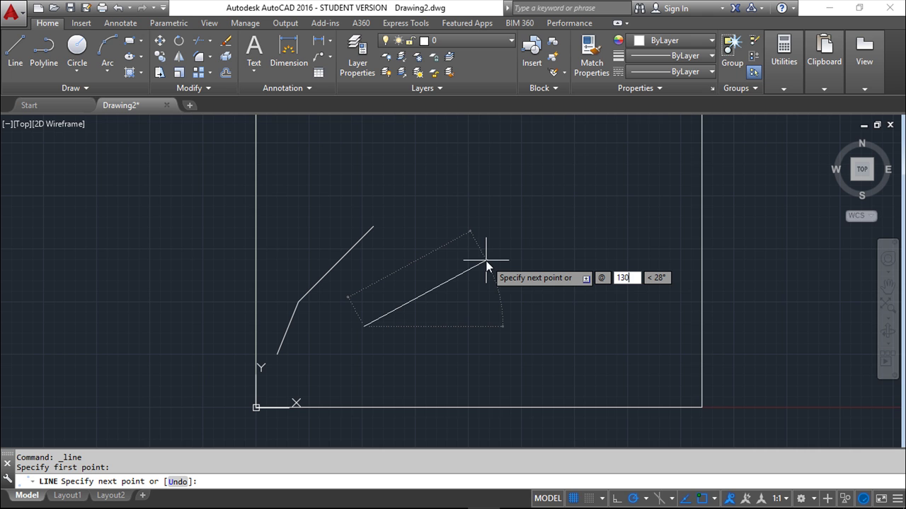
{"action": "type", "text": ".25"}
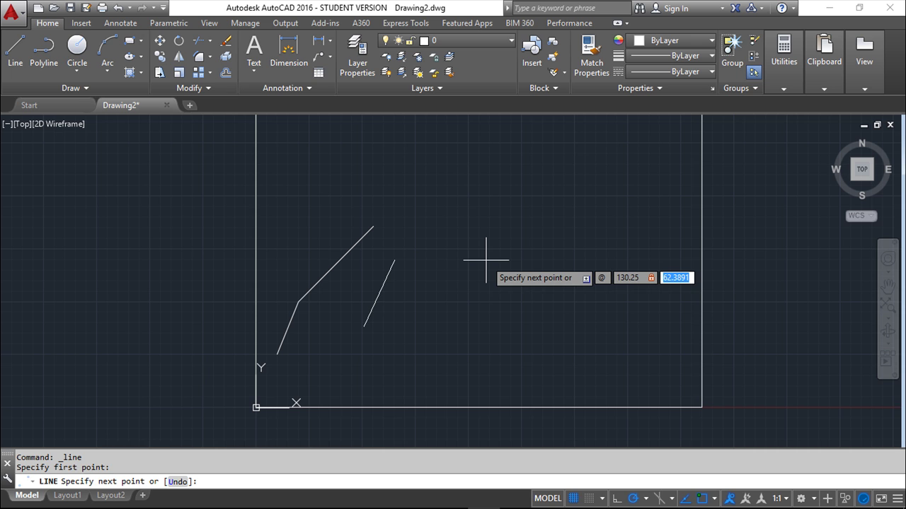
{"action": "key", "text": "Escape"}
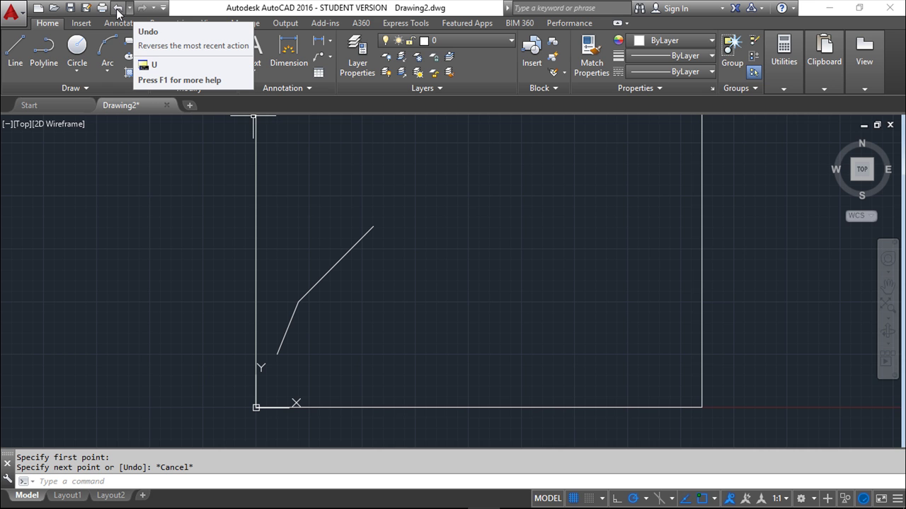
Draw a freely picked line rising to the right near the middle of the rectangle and finish the command
{"action": "left_click", "coordinate": [14, 51]}
{"action": "left_click", "coordinate": [449, 328]}
{"action": "left_click", "coordinate": [544, 211]}
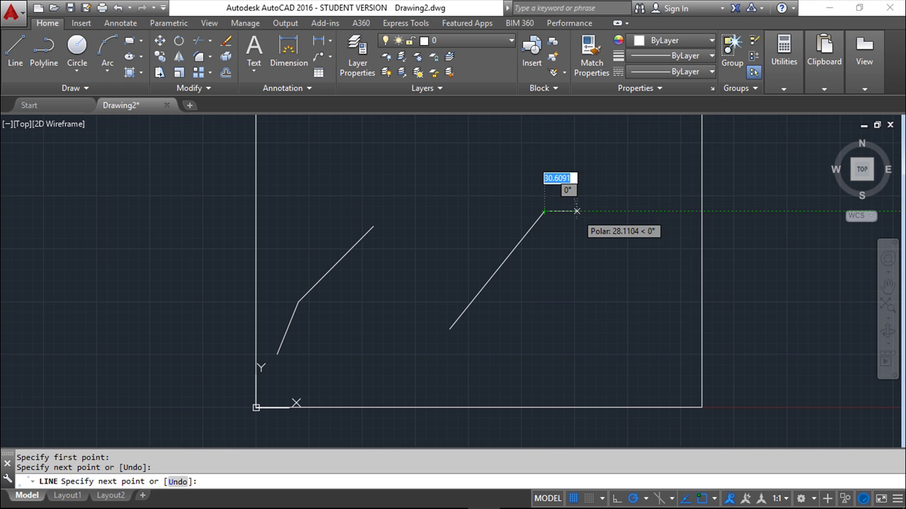
{"action": "right_click", "coordinate": [577, 212]}
{"action": "left_click", "coordinate": [636, 227]}
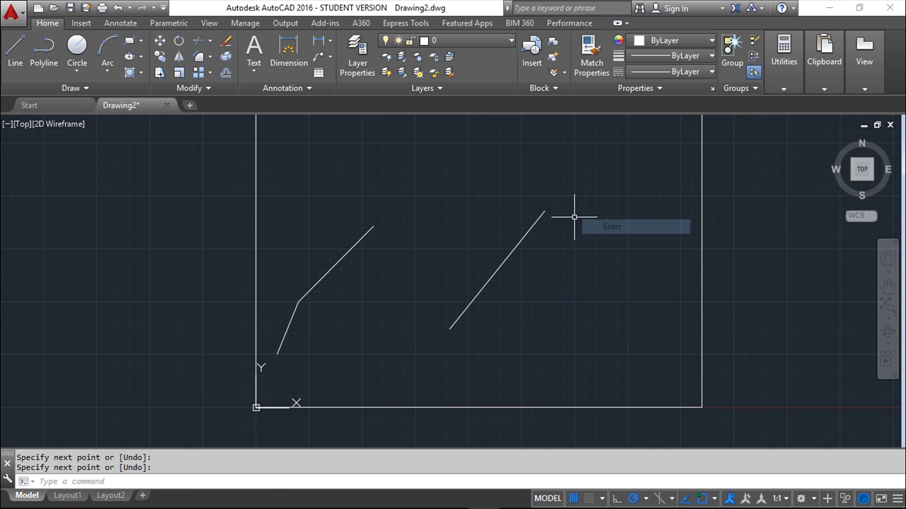
{"action": "left_click", "coordinate": [299, 160]}
{"action": "key", "text": "Escape"}
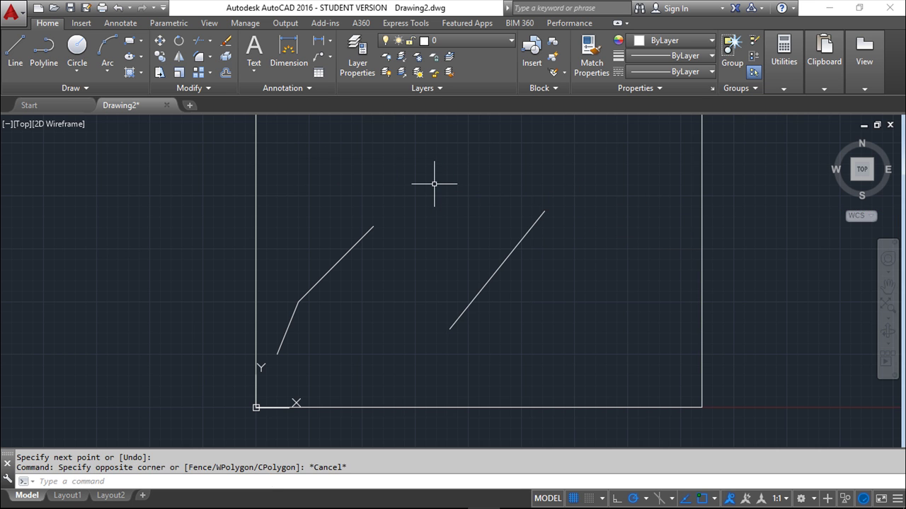
Draw a second freely picked line sloping down to the right, above and between the existing lines, and finish the command
{"action": "type", "text": "l"}
{"action": "key", "text": "Return"}
{"action": "left_click", "coordinate": [367, 152]}
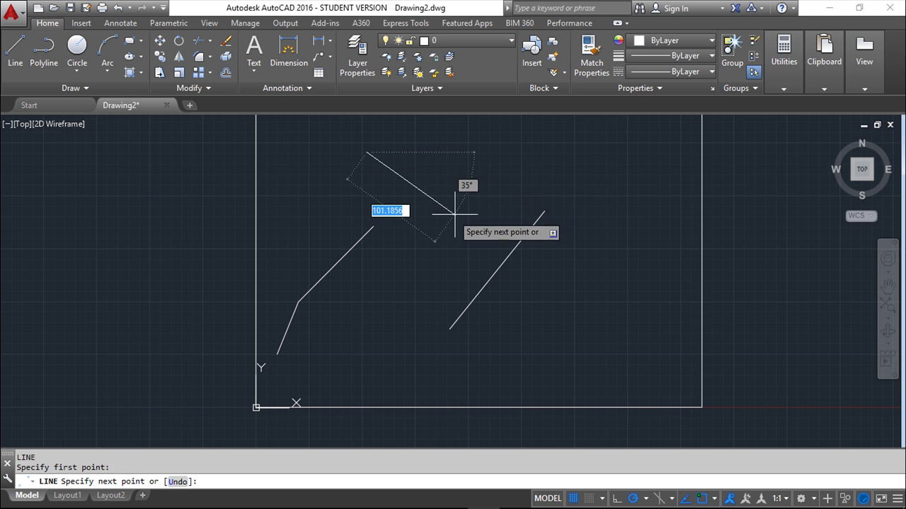
{"action": "right_click", "coordinate": [484, 210]}
{"action": "left_click", "coordinate": [517, 215]}
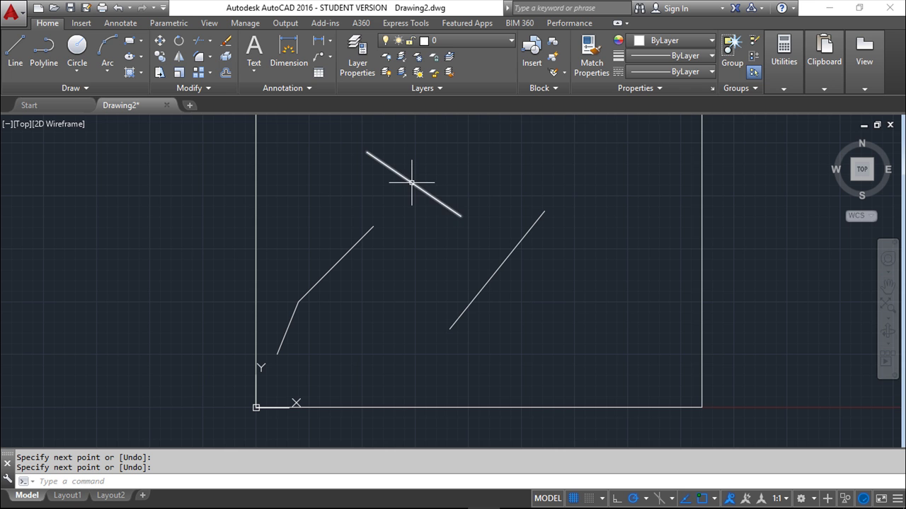
Undo the last drawn line and redo it
{"action": "left_click", "coordinate": [118, 8]}
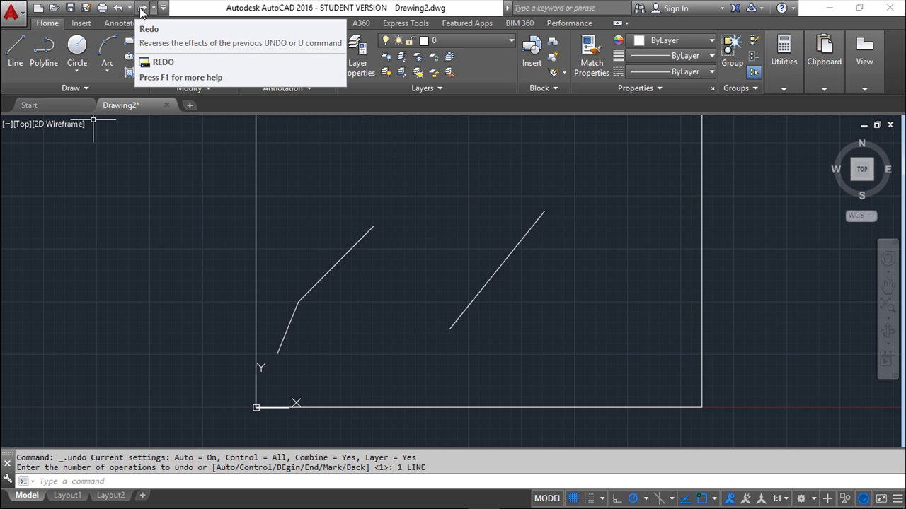
{"action": "left_click", "coordinate": [141, 9]}
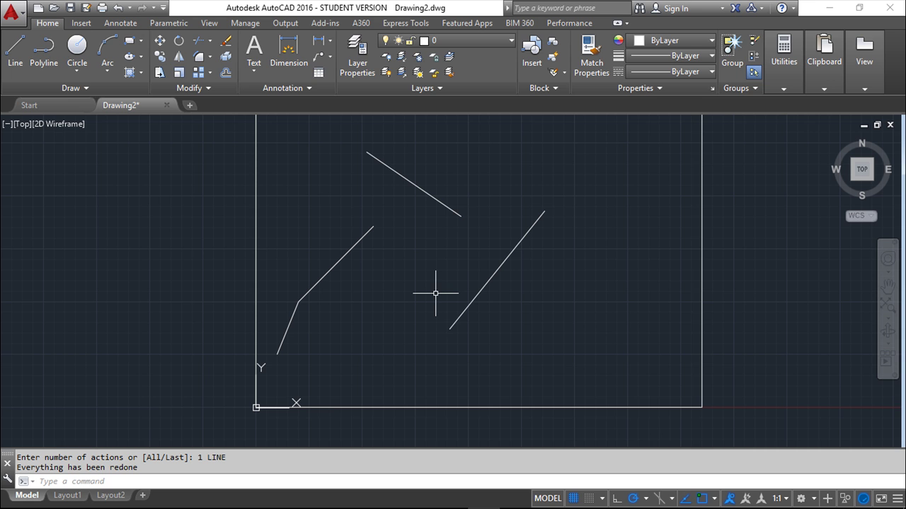
Erase the short lower segment of the two-segment line and restore it with the OOPS command
{"action": "key", "text": "e"}
{"action": "key", "text": "Return"}
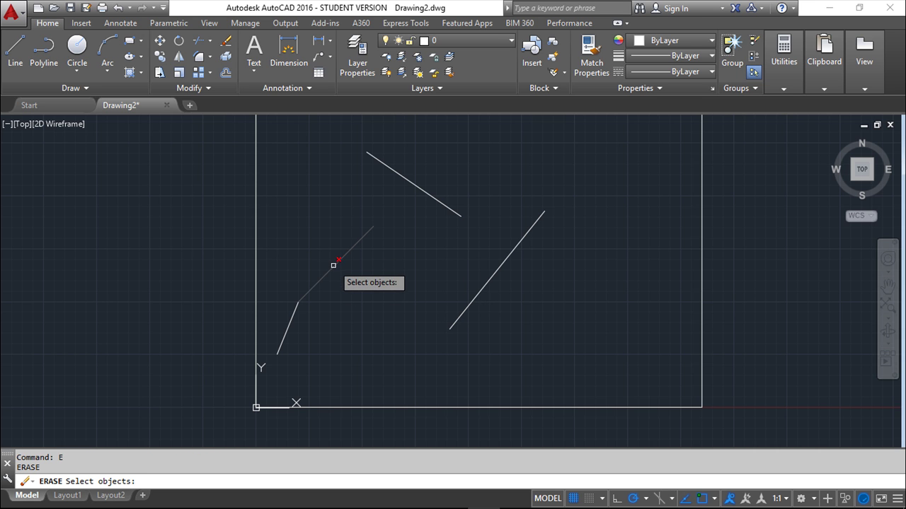
{"action": "left_click", "coordinate": [295, 326]}
{"action": "key", "text": "Return"}
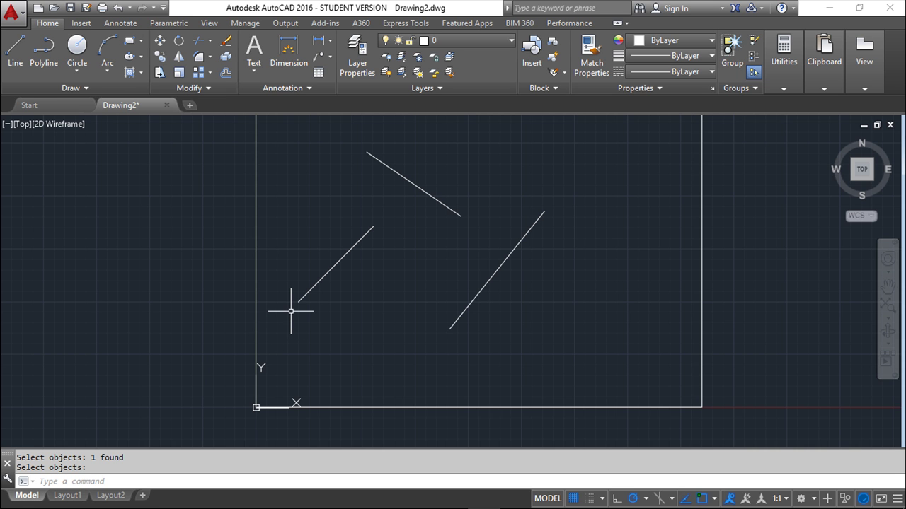
{"action": "type", "text": "OOPS"}
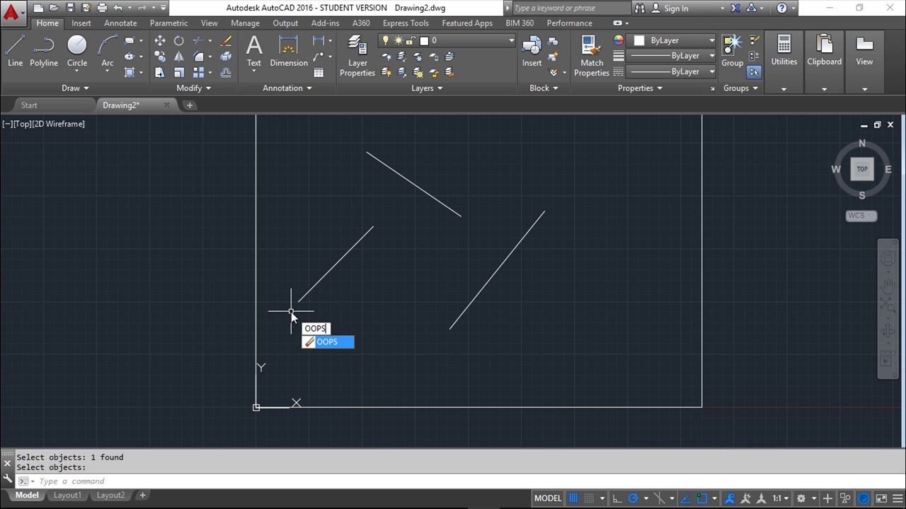
{"action": "key", "text": "Return"}
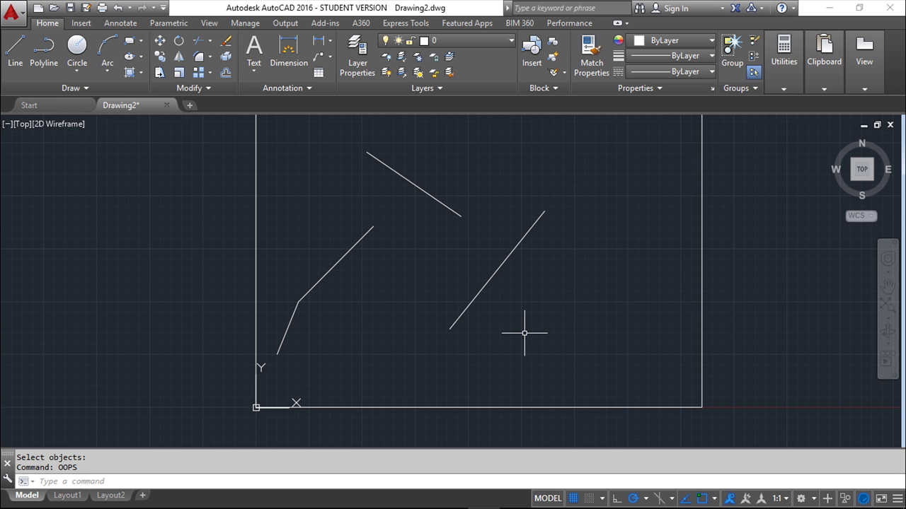
{"action": "key", "text": "Escape"}
{"action": "key", "text": "Escape"}
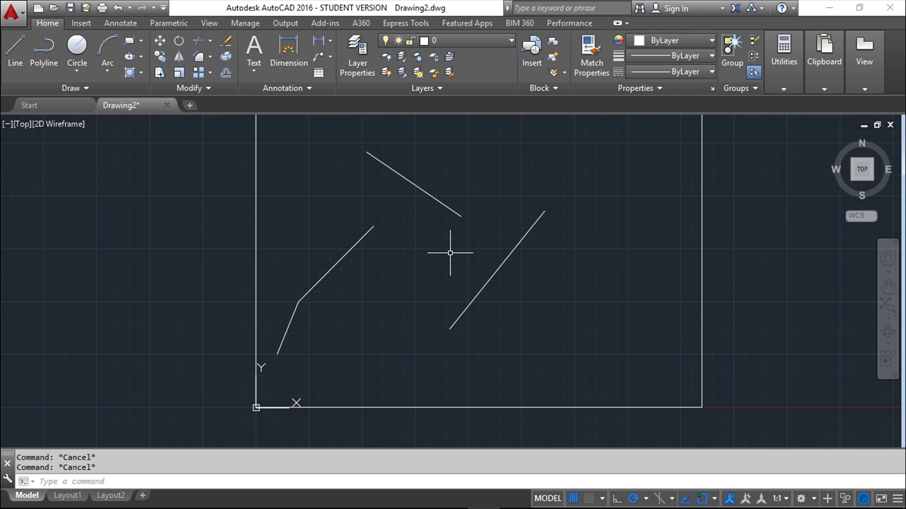
{"action": "left_click", "coordinate": [15, 50]}
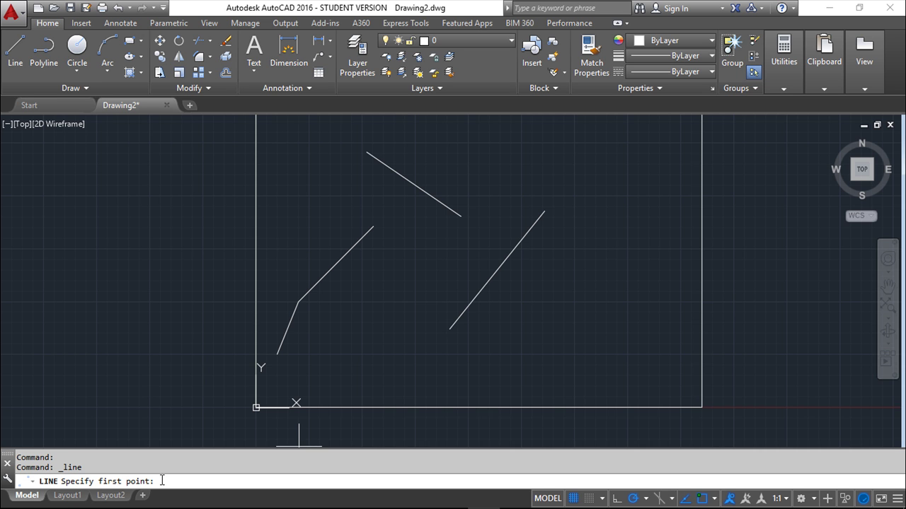
{"action": "key", "text": "Escape"}
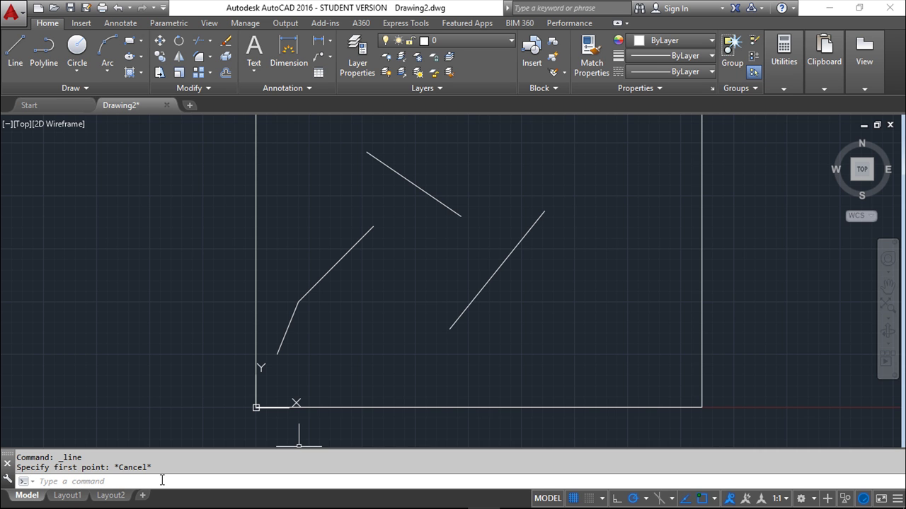